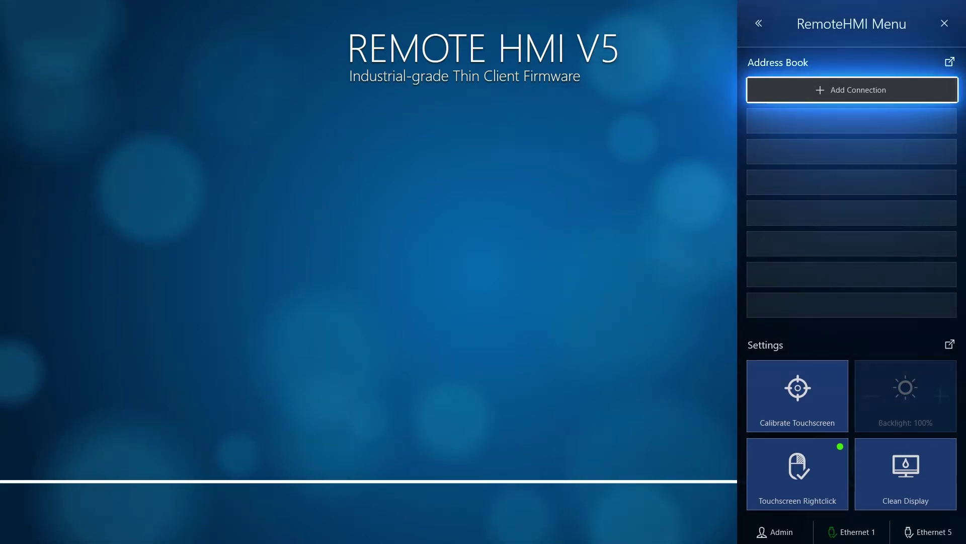
- Add a new 'New Connection' entry in the Address Book and focus its Edit button
key("Return")
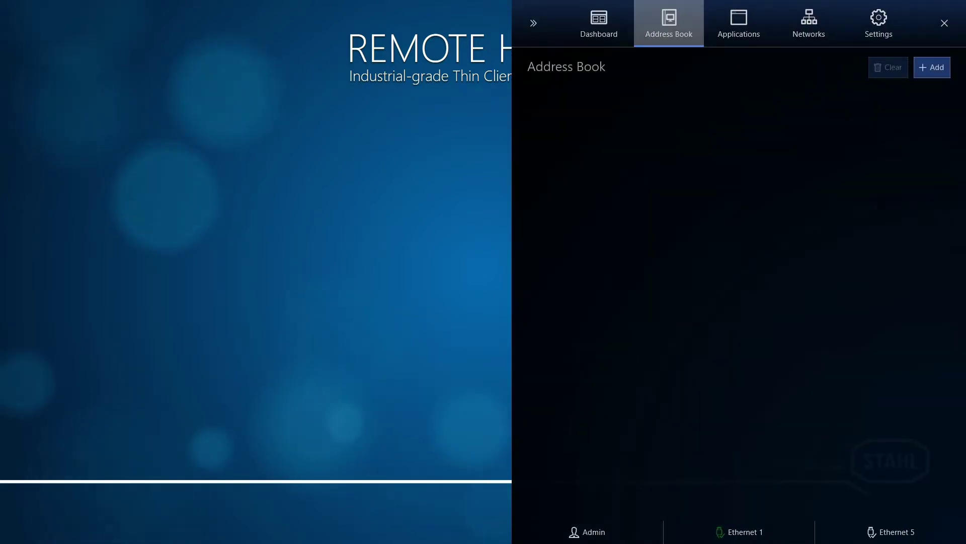
key("Tab")
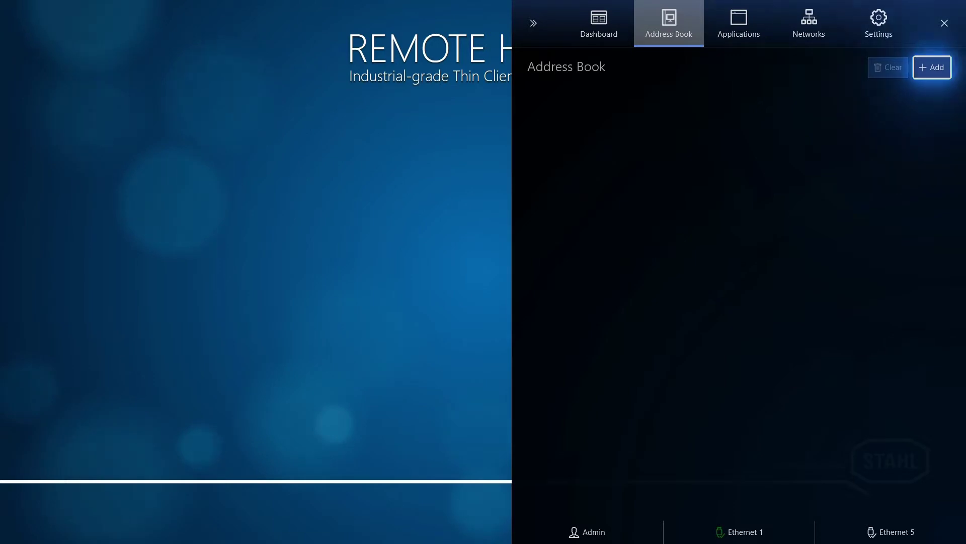
key("Return")
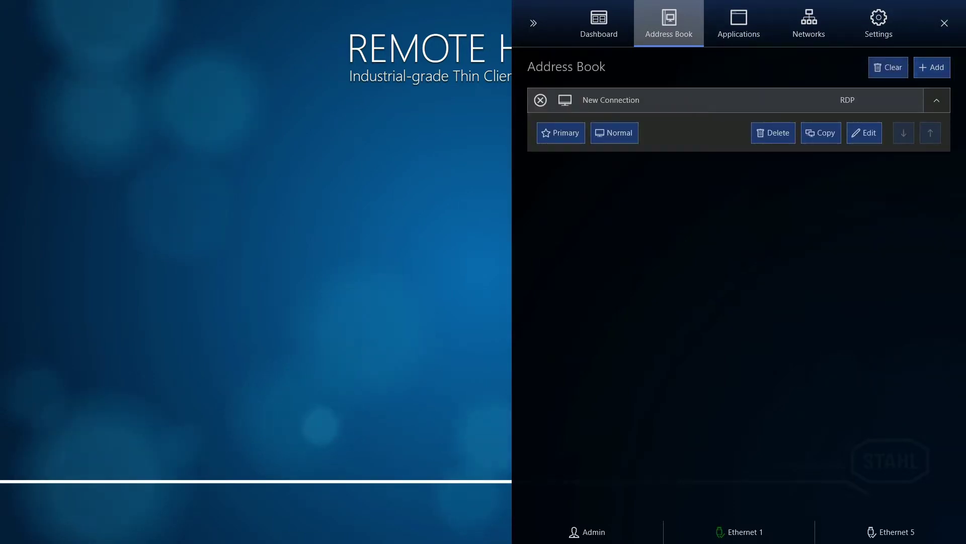
key("Tab")
- Change the new connection's type from RDP to VNC
key("Return")
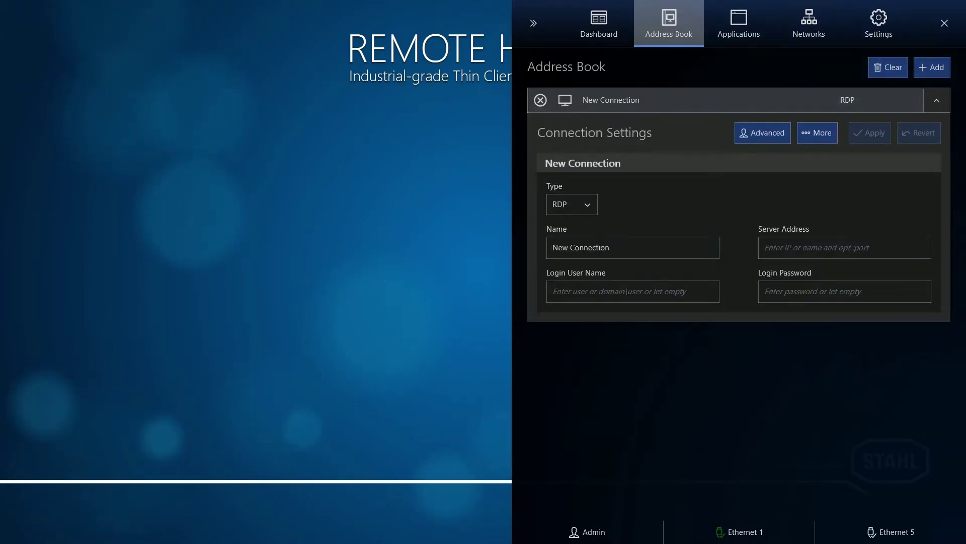
key("Tab")
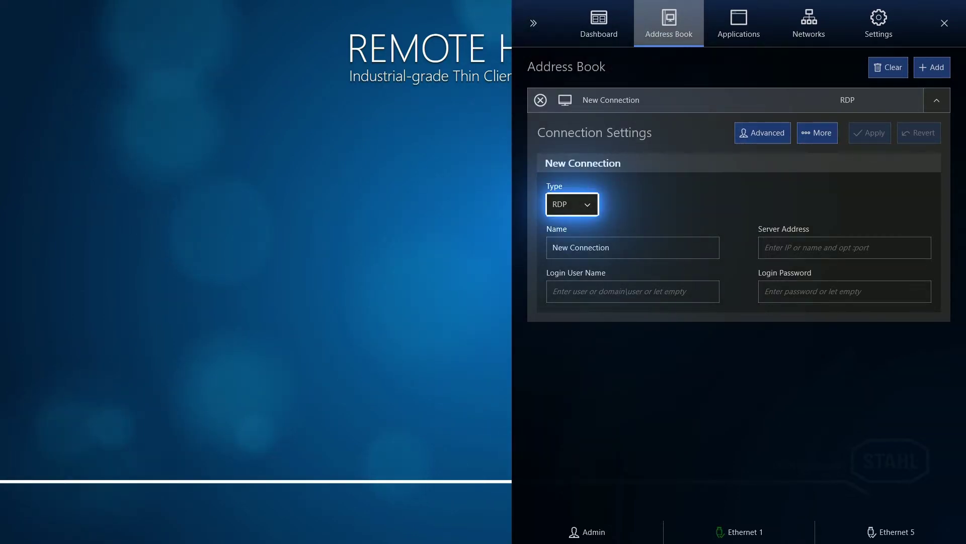
key("Return")
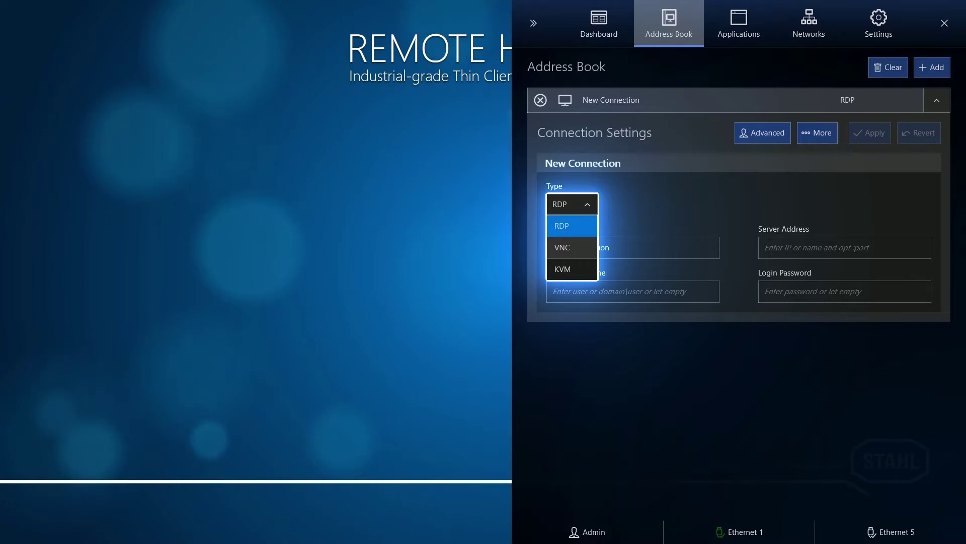
key("Down")
key("Return")
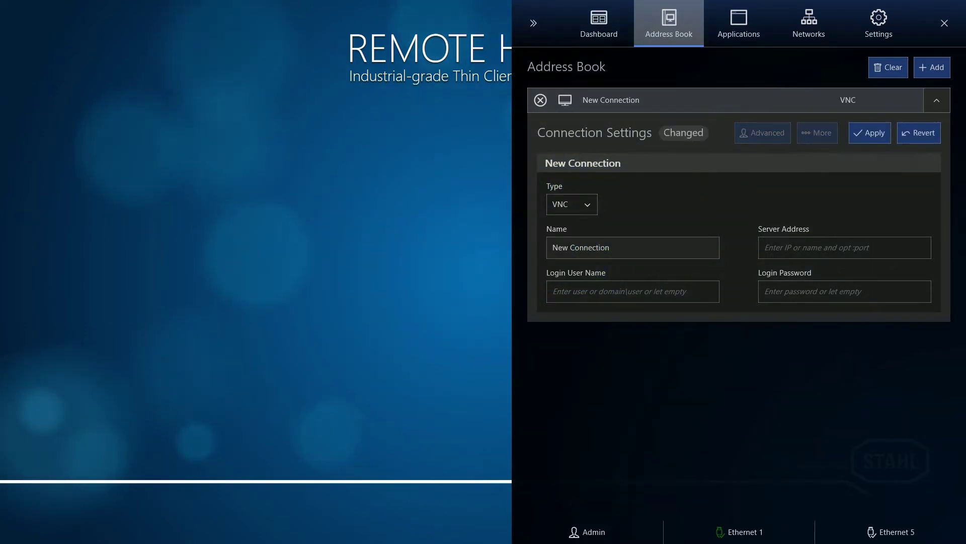
- Name the connection Box-PC, set server address Box-PC, and enter the login password
key("Tab")
key("ctrl+a")
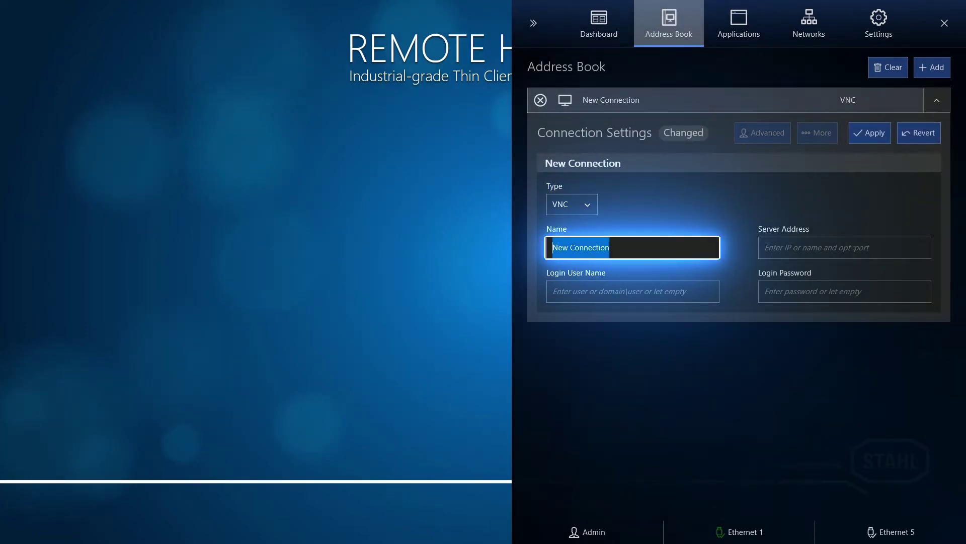
type("Box-PC")
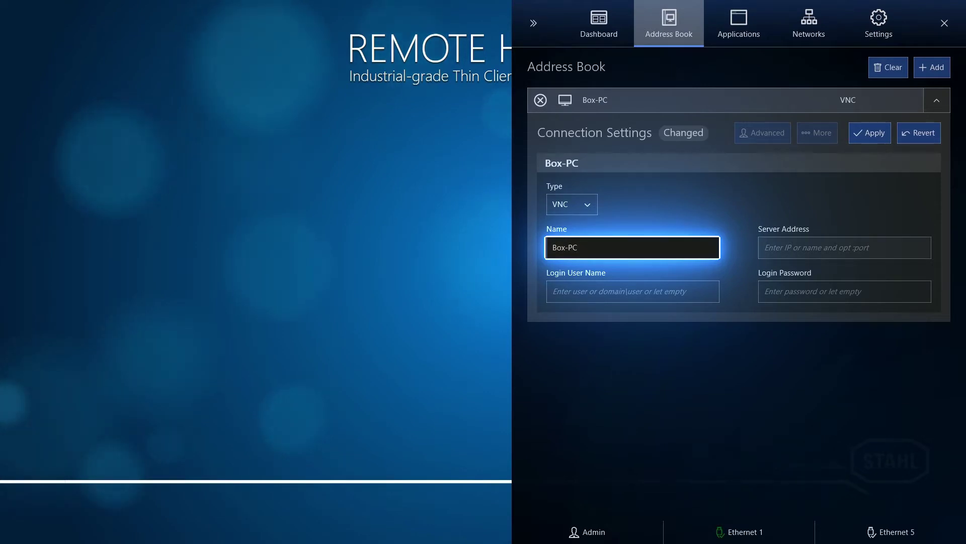
key("Tab")
type("Box-PC")
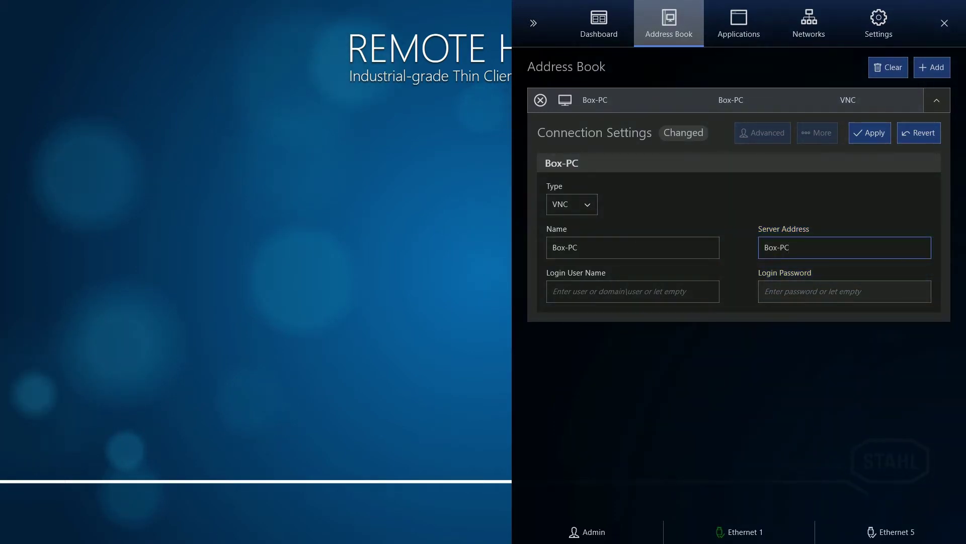
key("Tab")
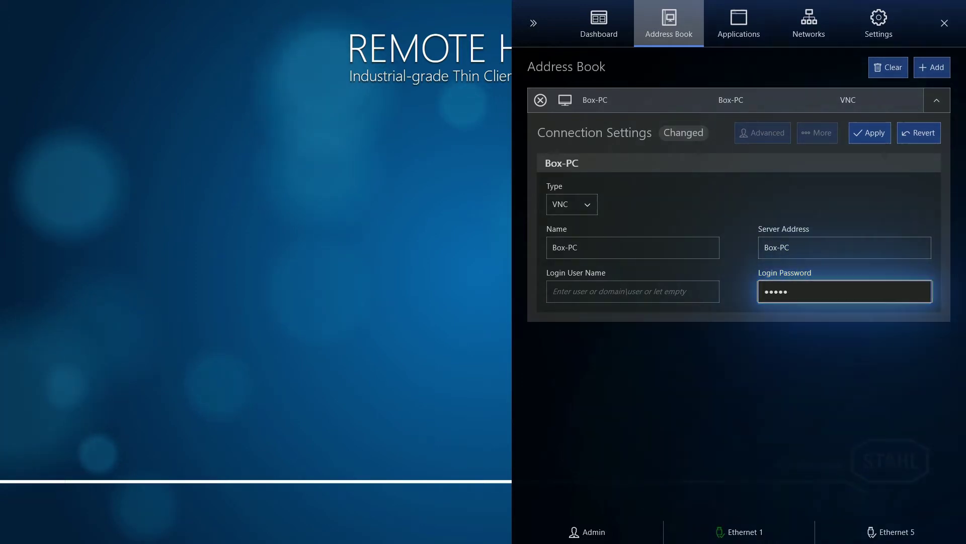
- Apply the Box-PC VNC settings and return to the dashboard
left_click(870, 132)
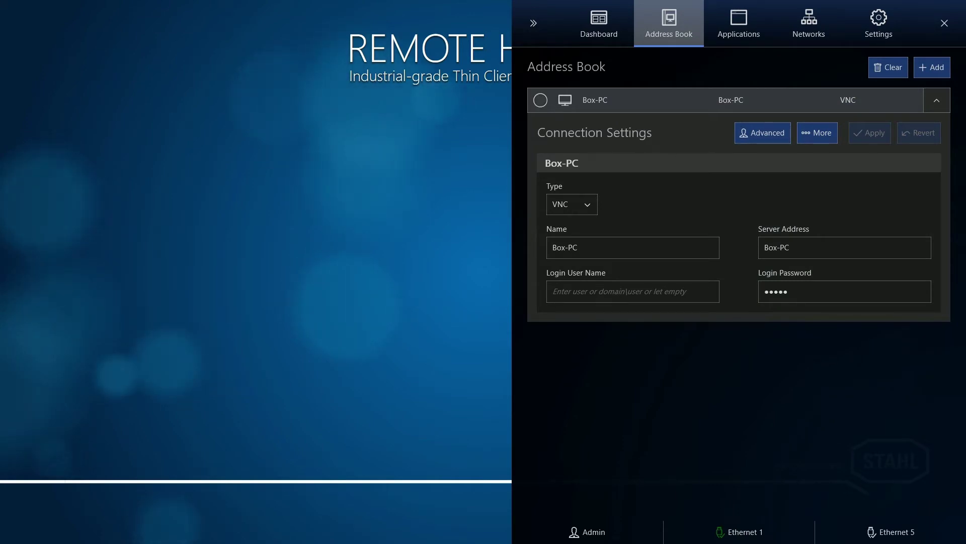
left_click(599, 23)
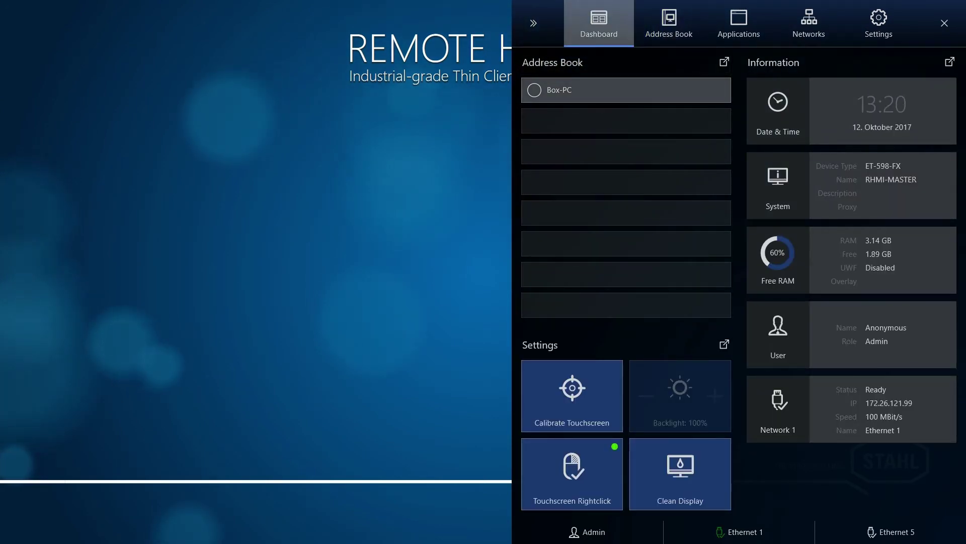
- Start the VNC session to Box-PC from the dashboard's Address Book list
left_click(626, 90)
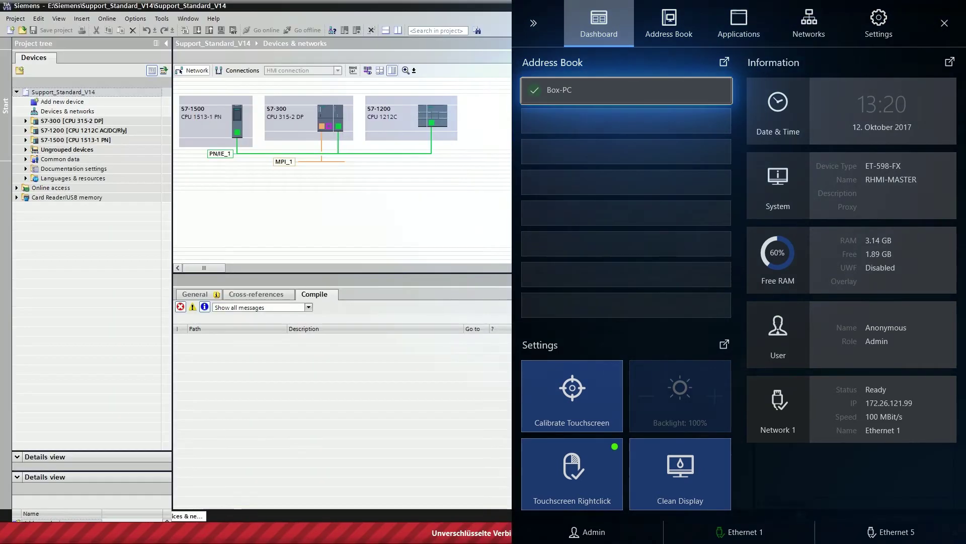